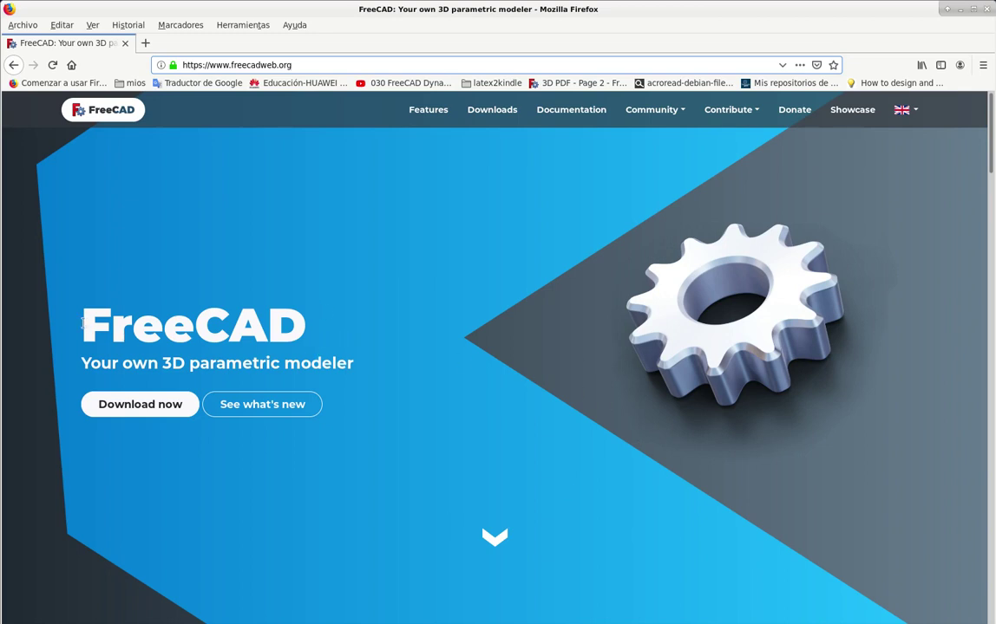
Highlight and then deselect the FreeCAD homepage heading and the site address.
drag(82, 323, 329, 326)
click(329, 321)
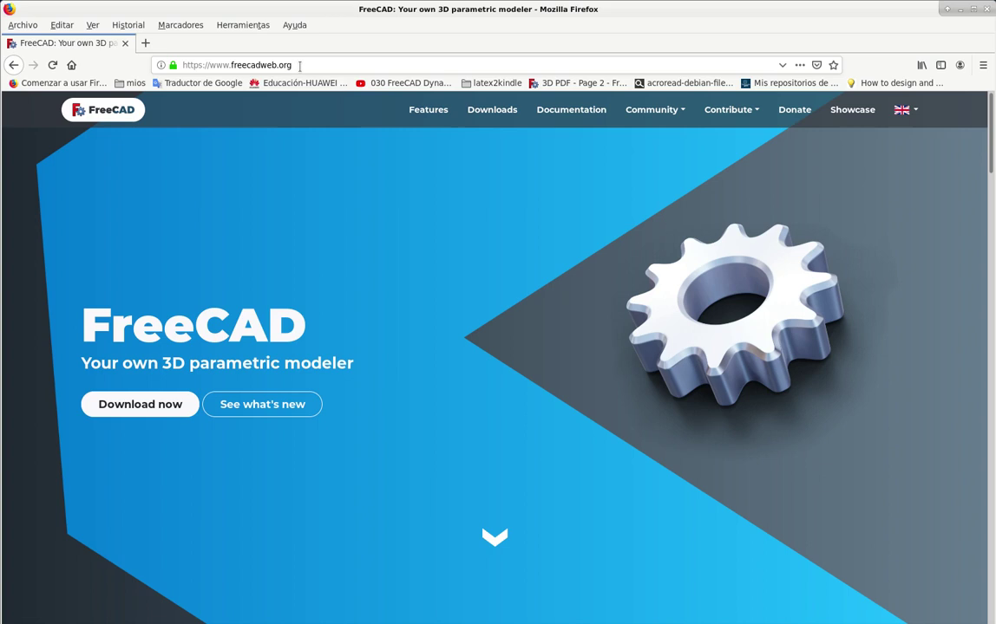
drag(293, 61, 174, 55)
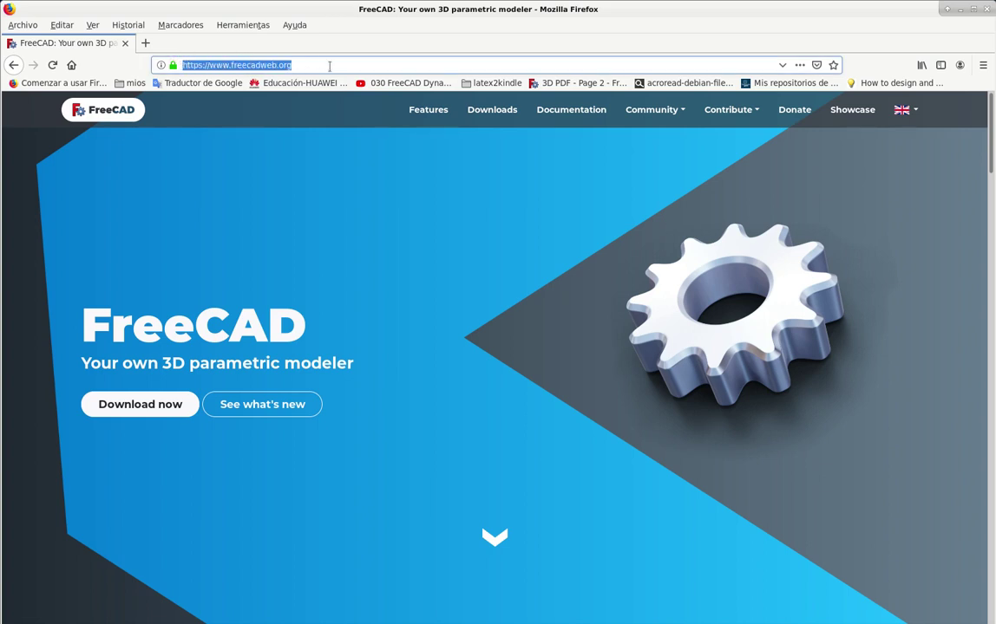
click(293, 65)
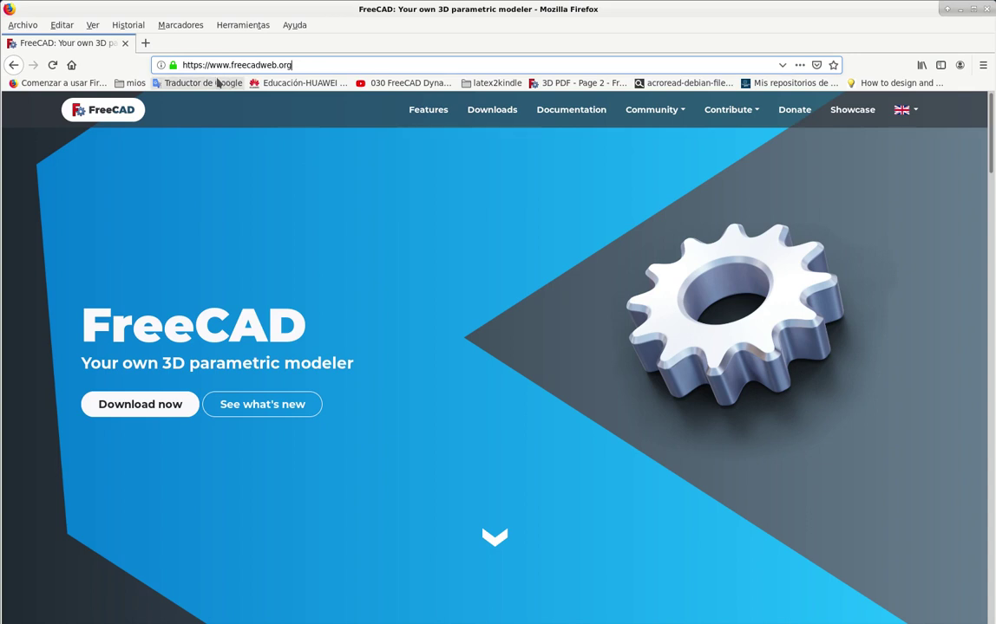
Open the Downloads page and browse the 0.18.4 Windows, Mac and Linux download cards.
click(493, 113)
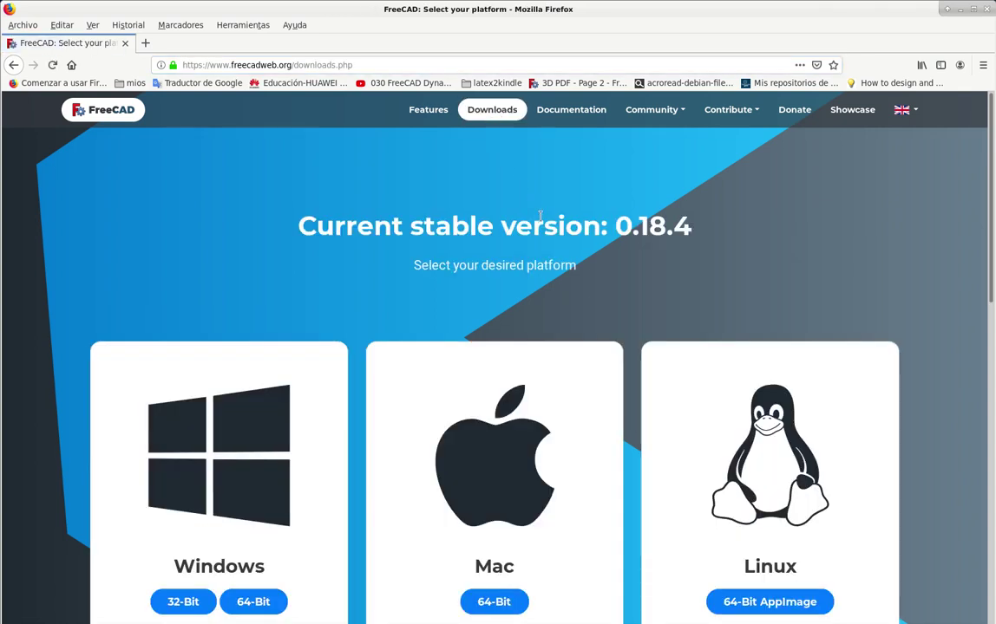
scroll(540, 216, down, 2)
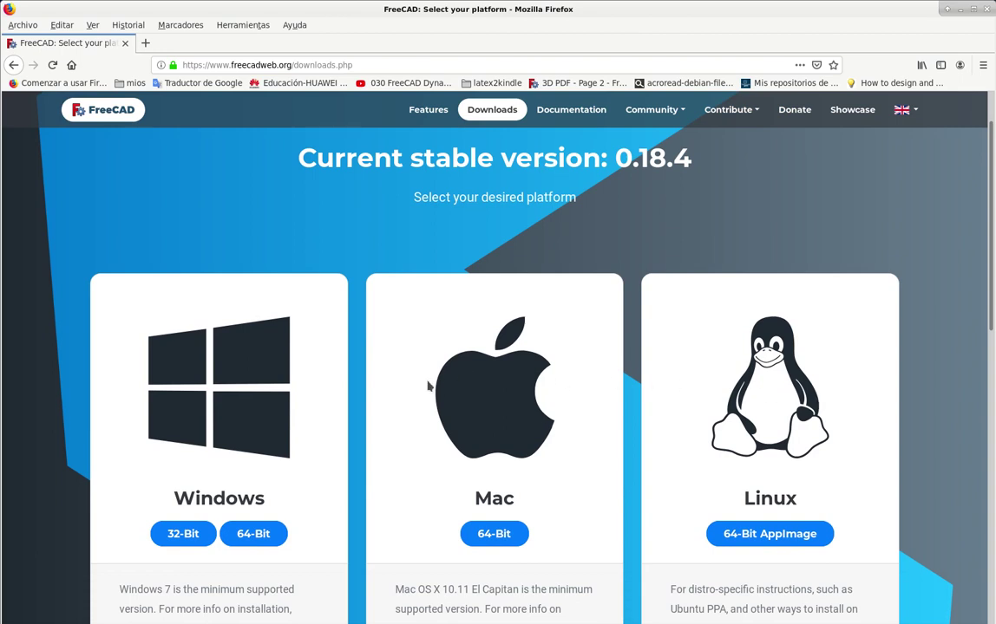
scroll(428, 386, up, 2)
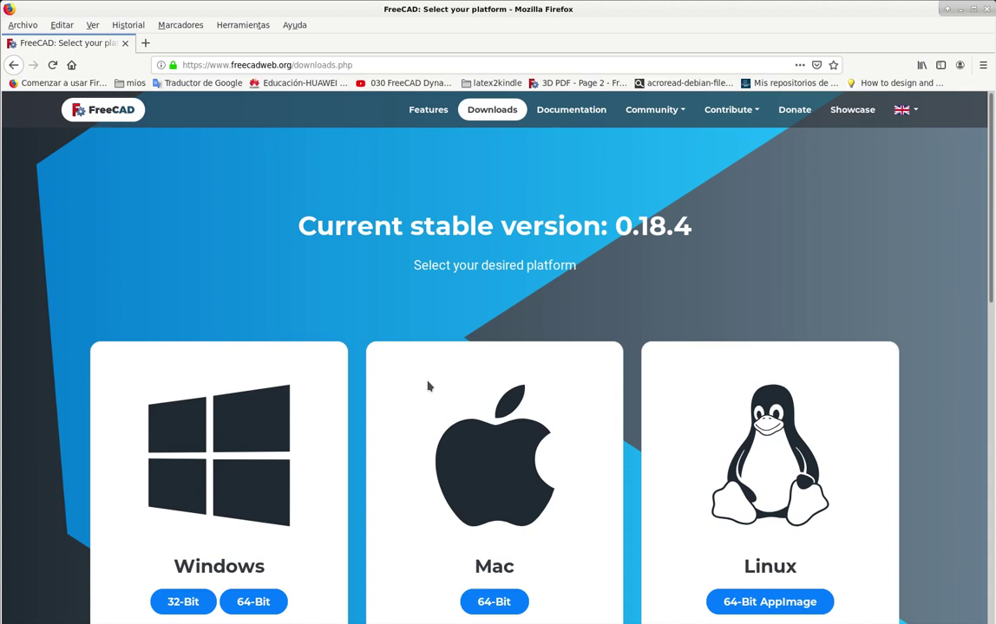
scroll(809, 389, down, 1)
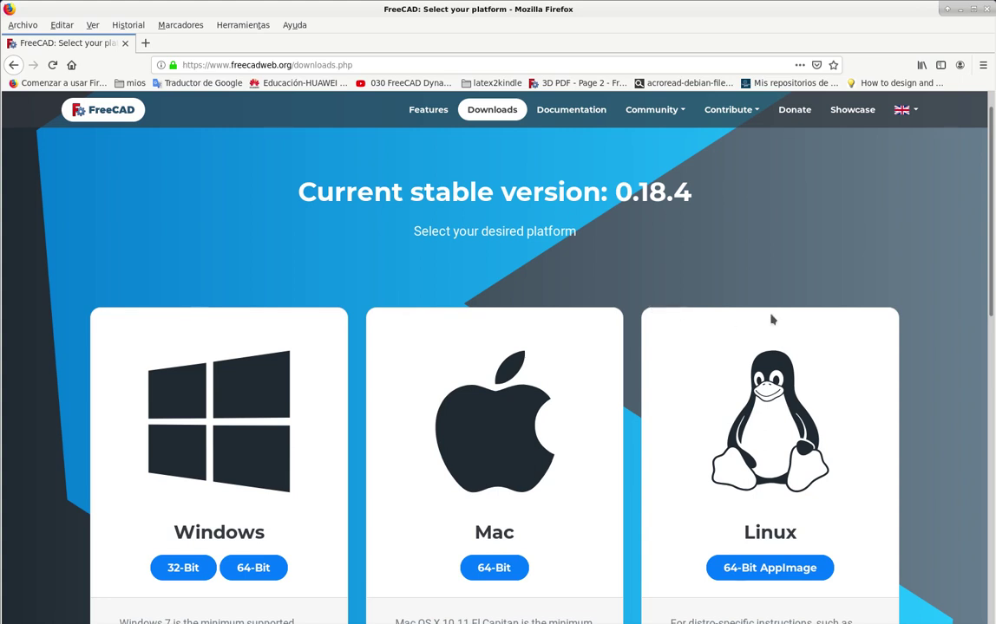
scroll(772, 320, up, 1)
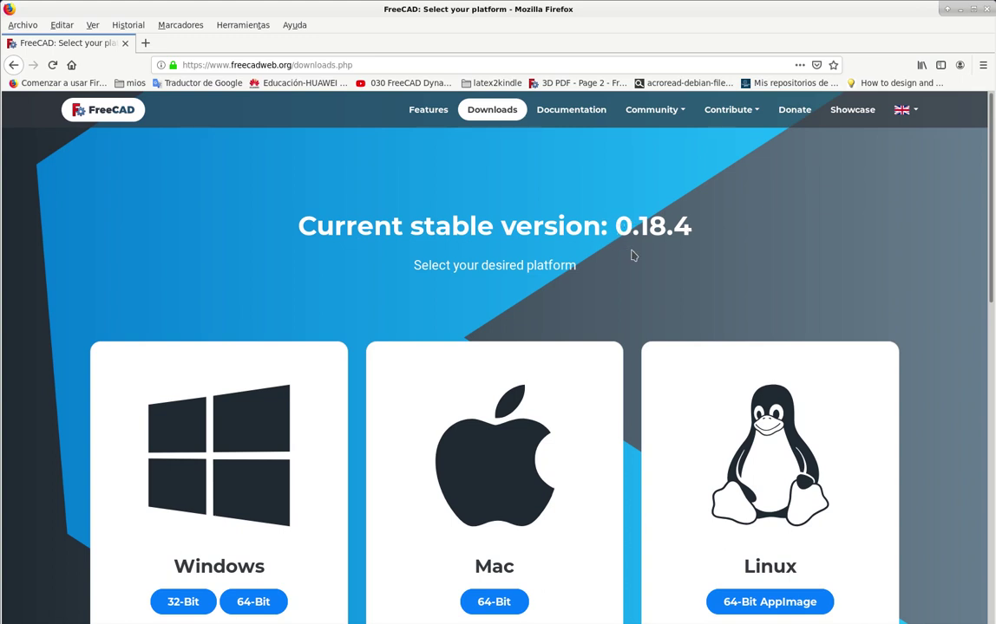
scroll(632, 258, down, 1)
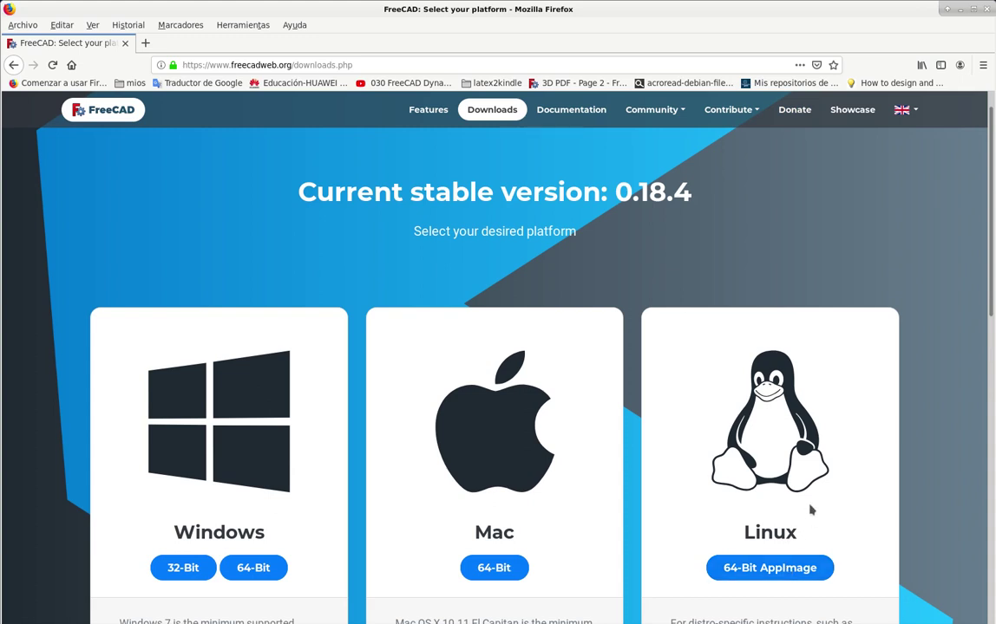
scroll(811, 509, down, 2)
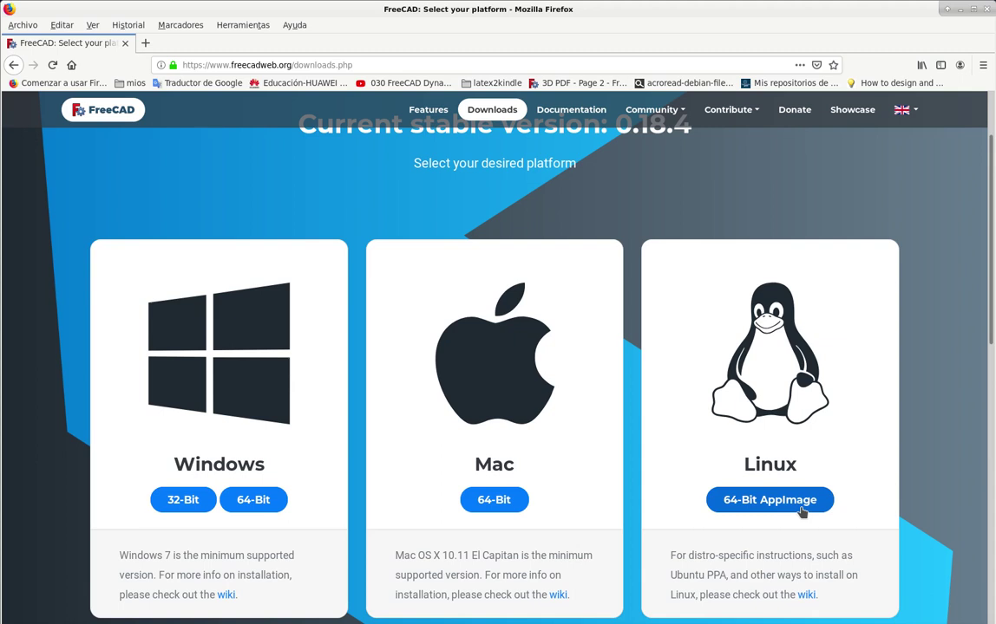
scroll(804, 451, down, 1)
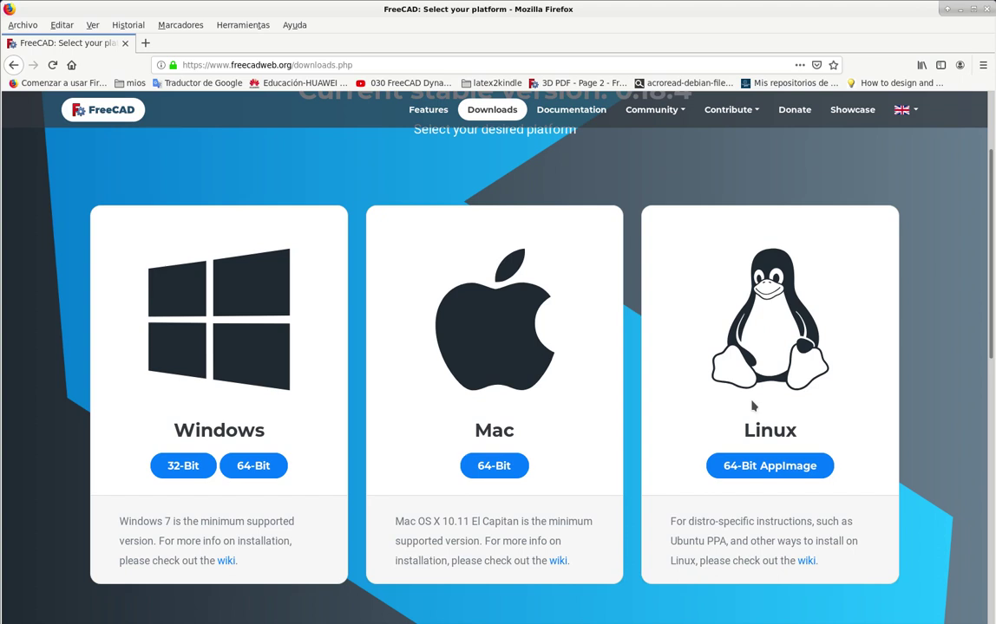
scroll(752, 406, down, 2)
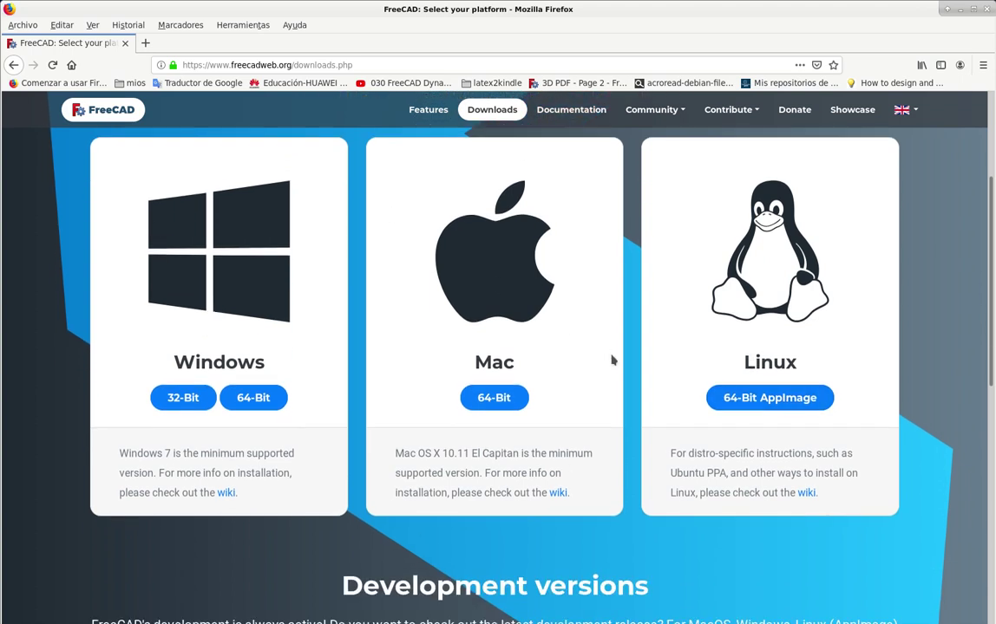
scroll(596, 414, down, 2)
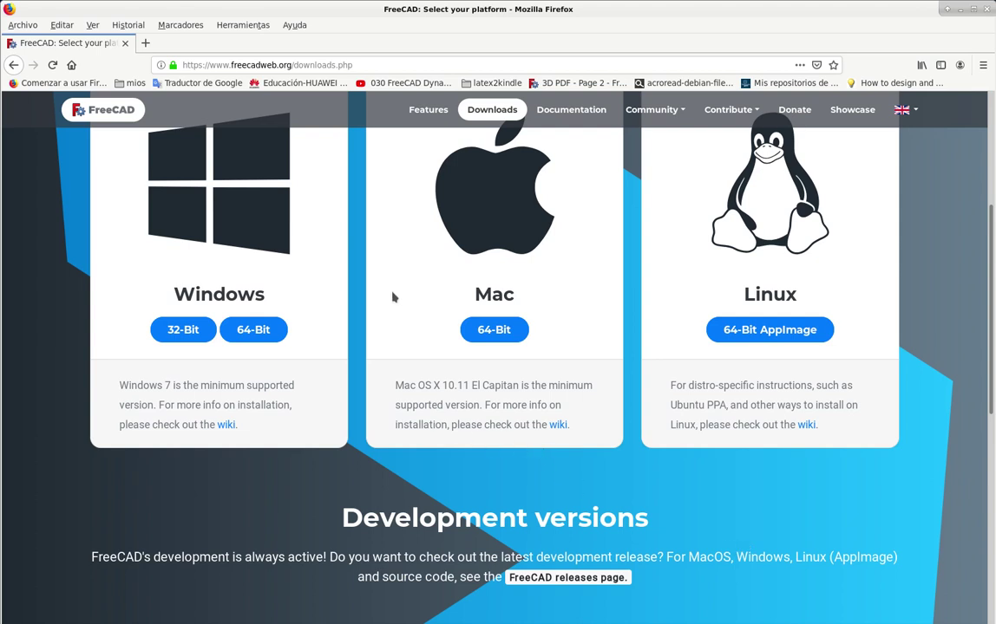
scroll(665, 290, up, 4)
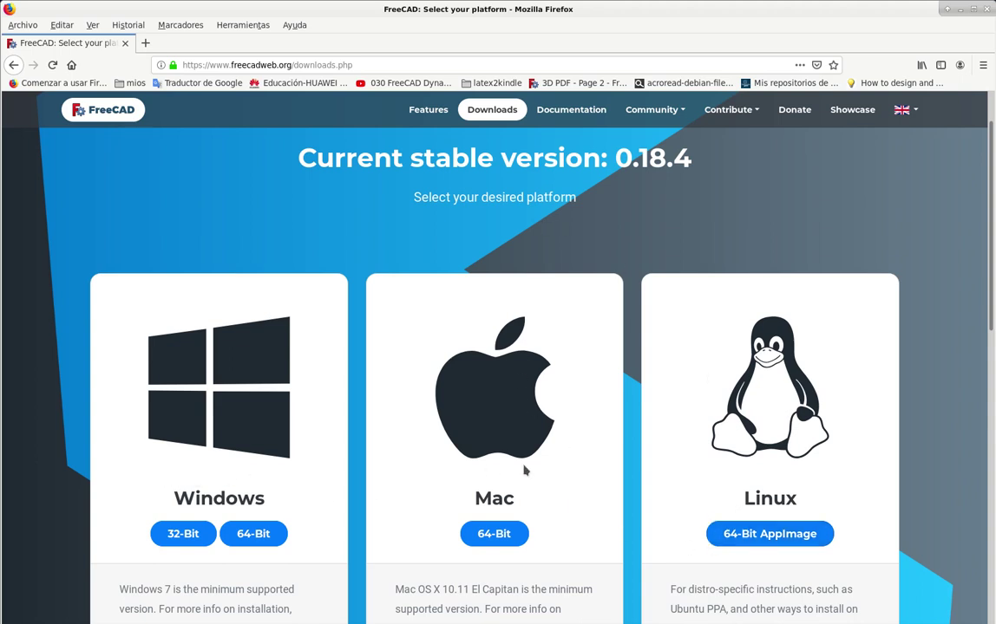
scroll(811, 503, down, 2)
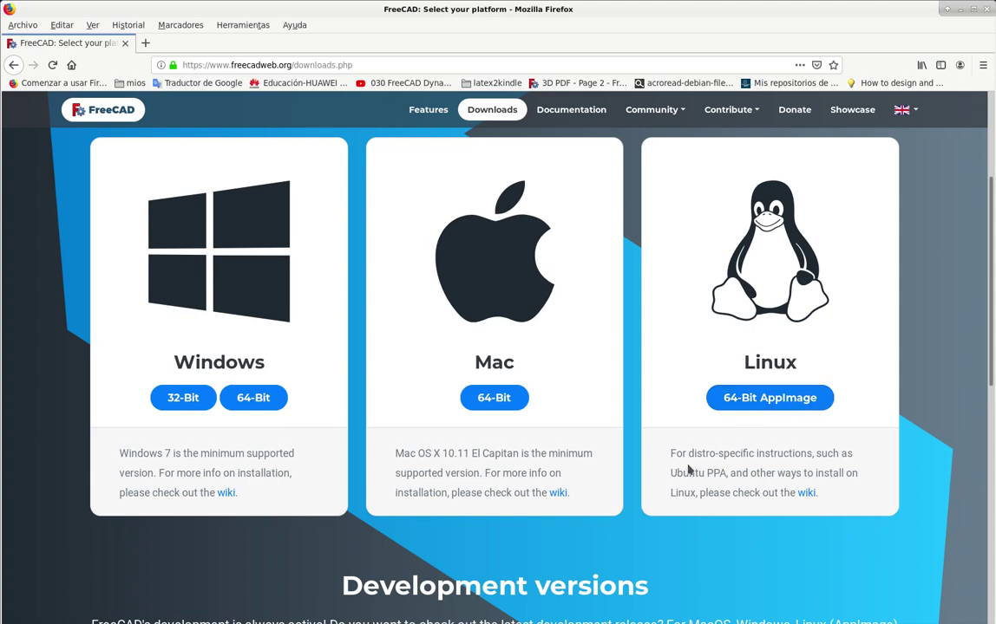
scroll(690, 469, down, 1)
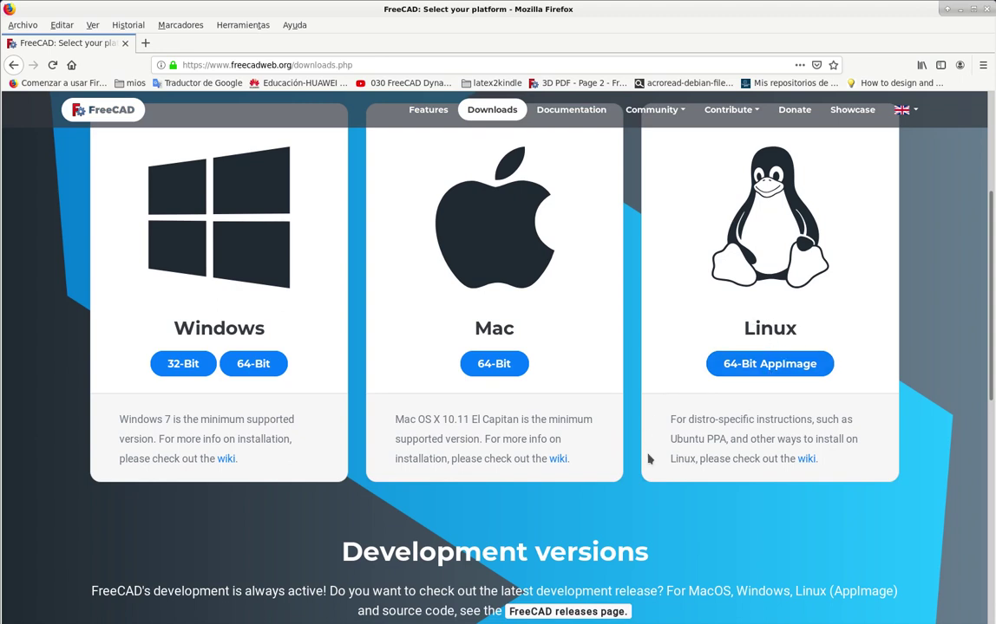
scroll(628, 328, down, 1)
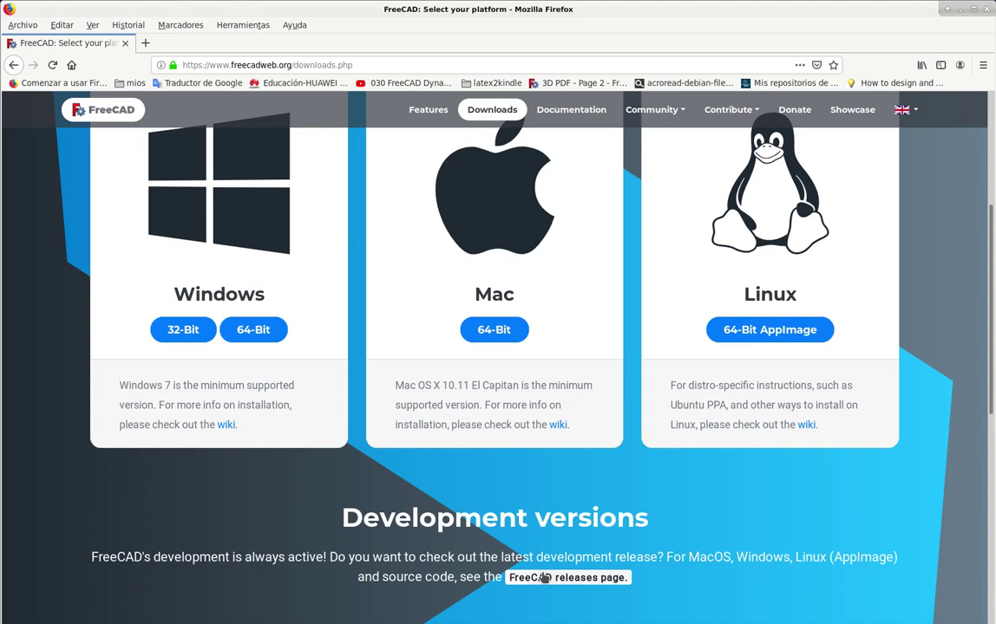
scroll(451, 482, down, 1)
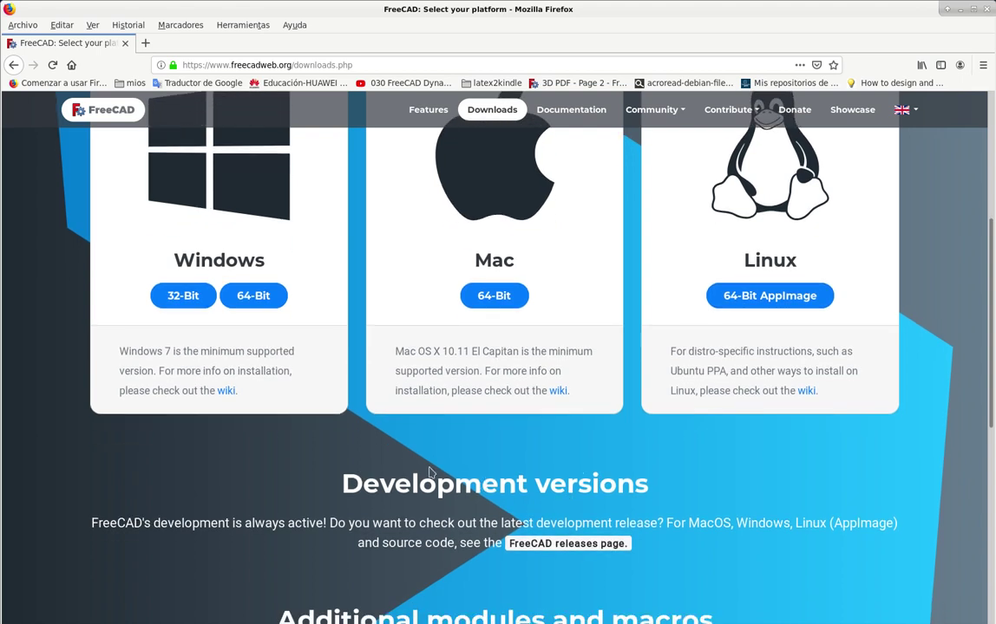
scroll(526, 478, down, 2)
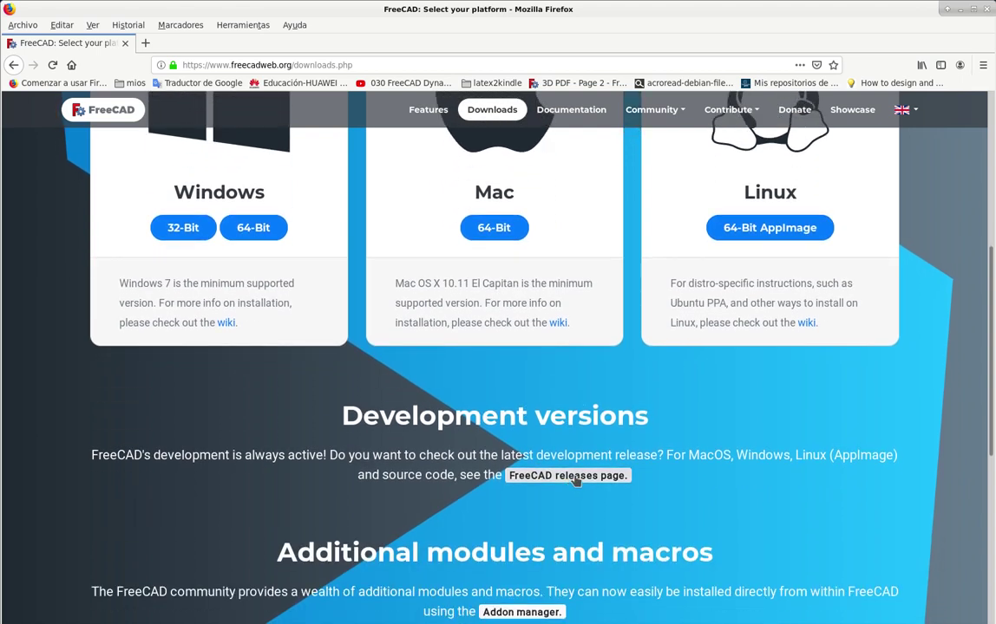
Read the Linux notes on the GitHub 0.19_pre release page, then follow its AppImage documentation link.
click(579, 482)
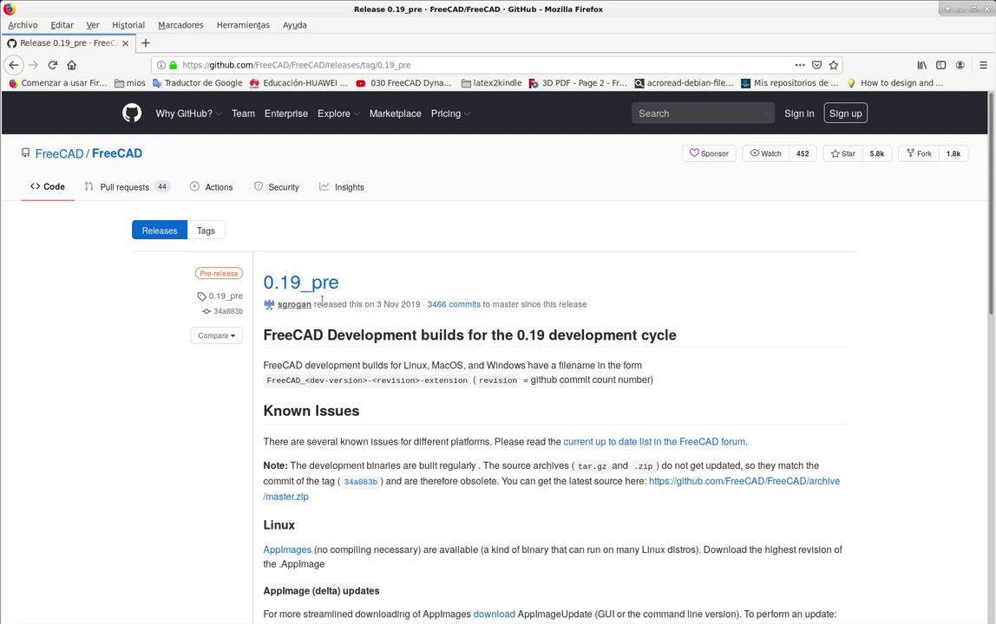
scroll(436, 331, down, 1)
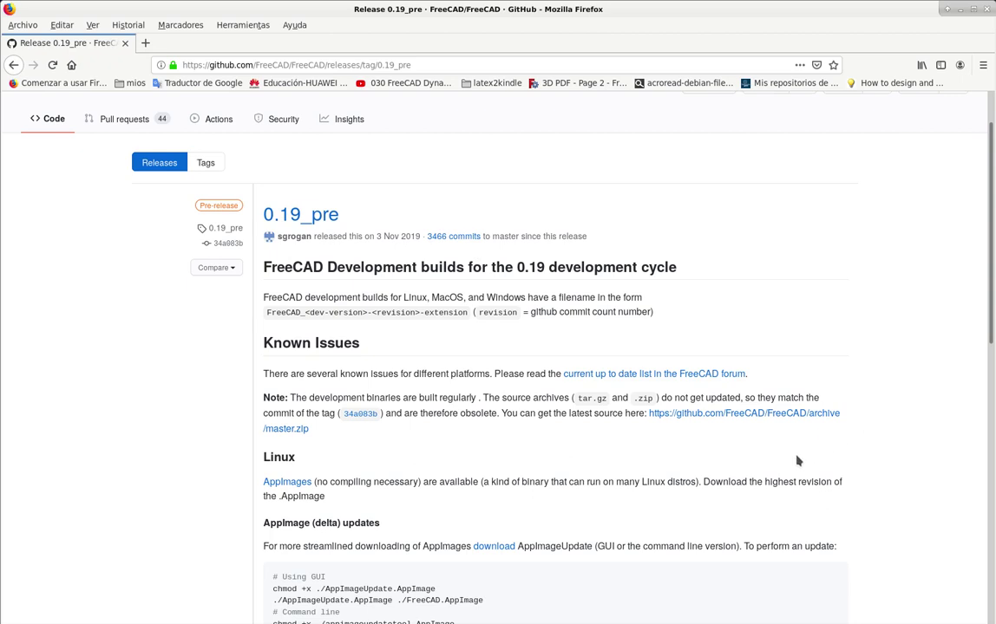
scroll(795, 460, down, 1)
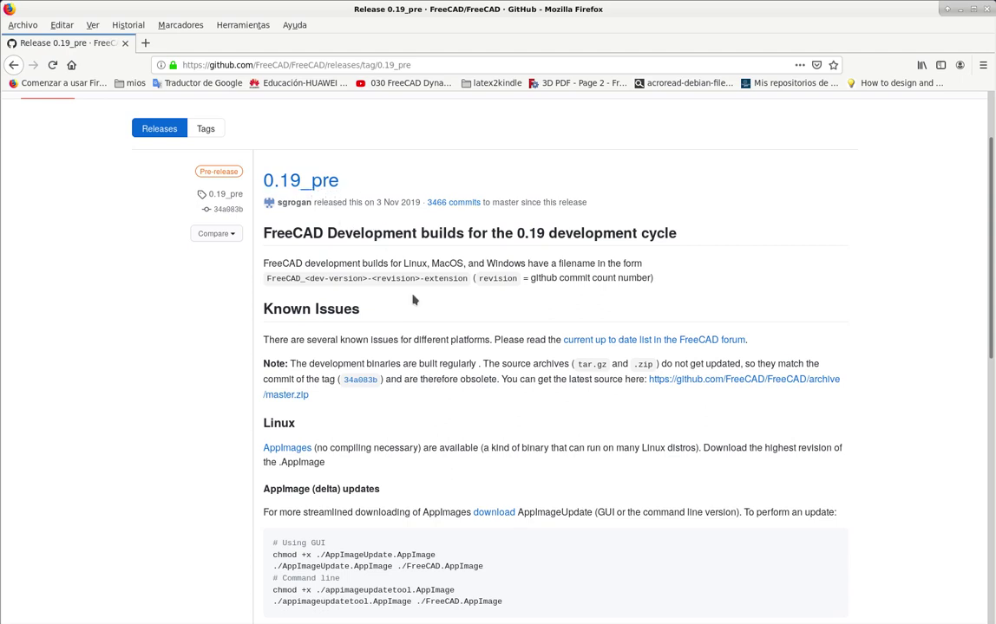
click(295, 453)
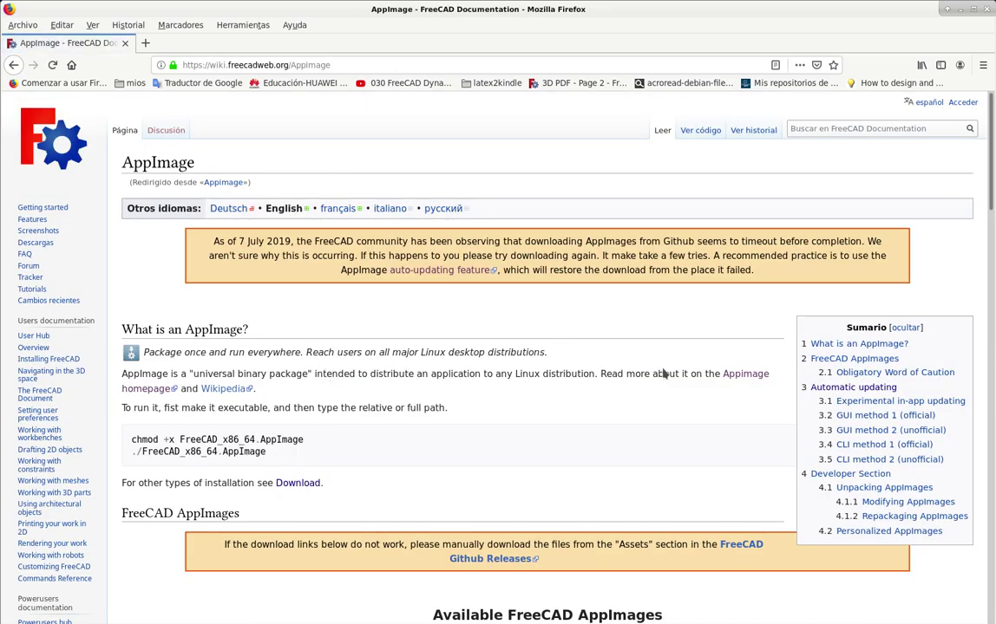
Scroll to the Available FreeCAD AppImages table and download the Development 0.19-22039 AppImage.
scroll(662, 373, down, 2)
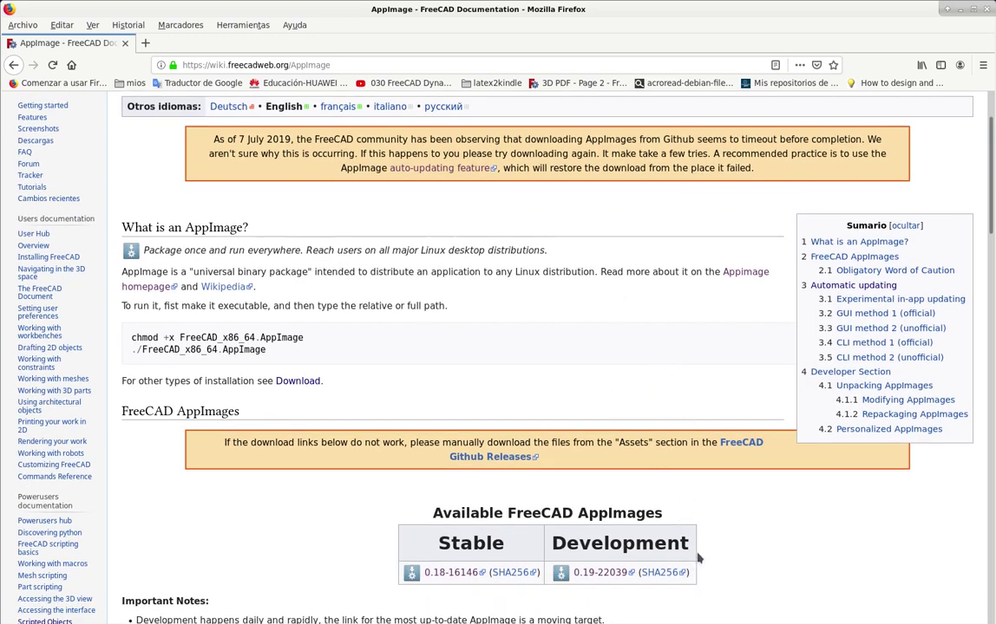
scroll(676, 533, down, 1)
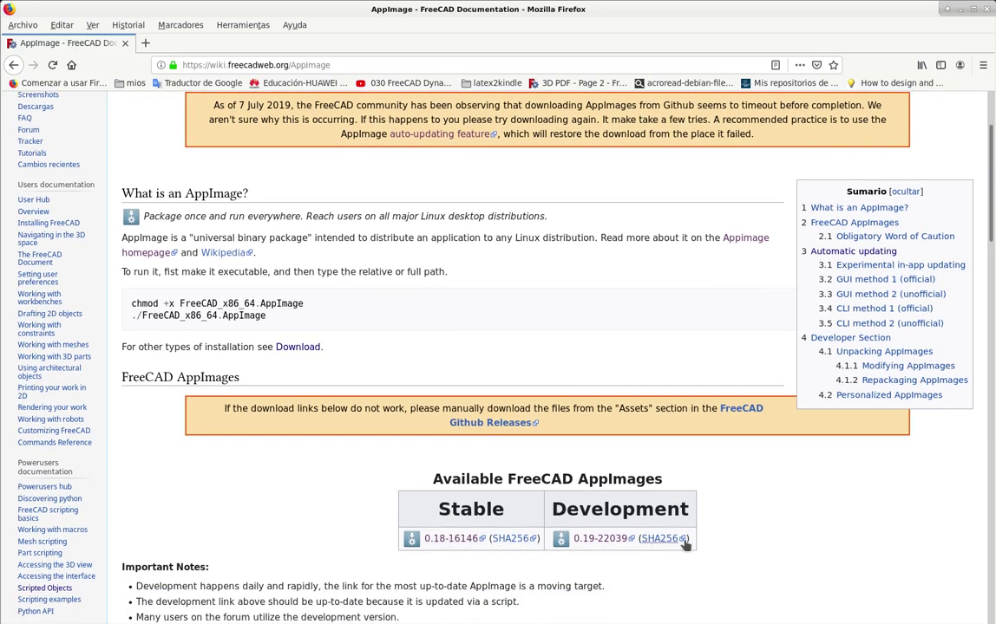
scroll(685, 531, down, 1)
scroll(691, 530, down, 1)
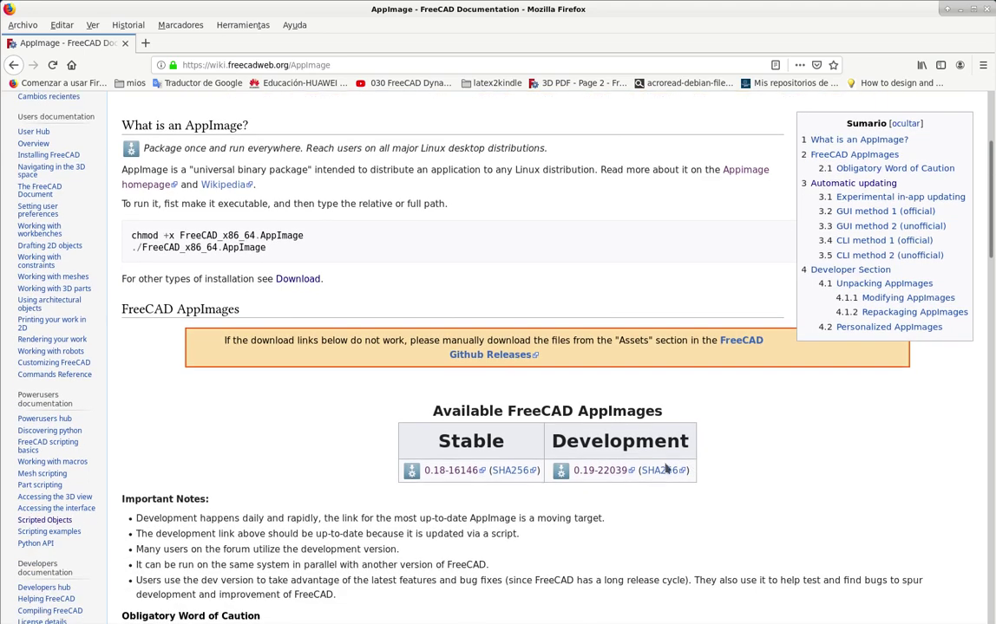
click(607, 471)
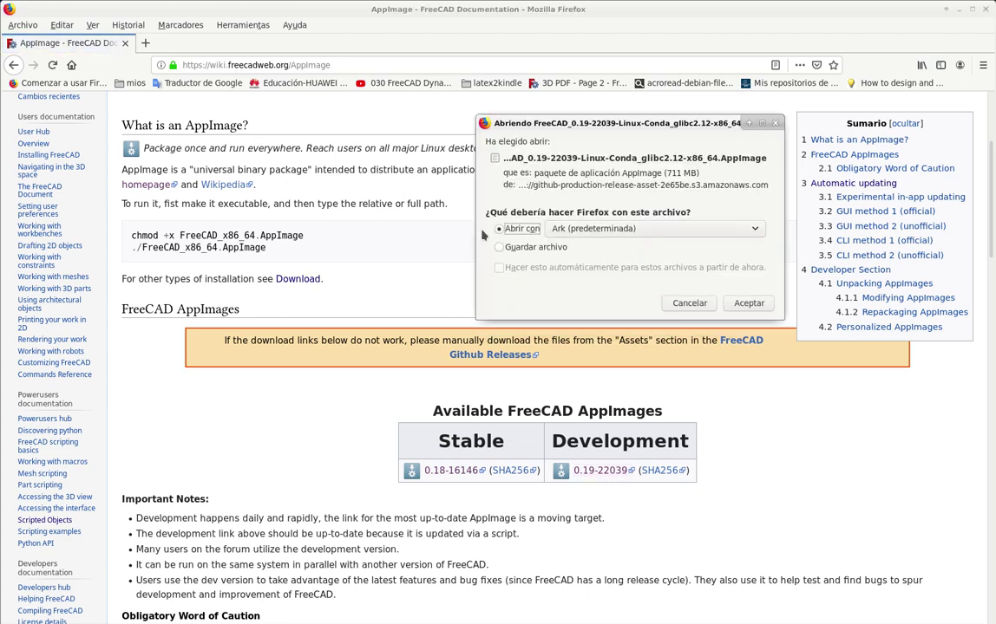
click(500, 248)
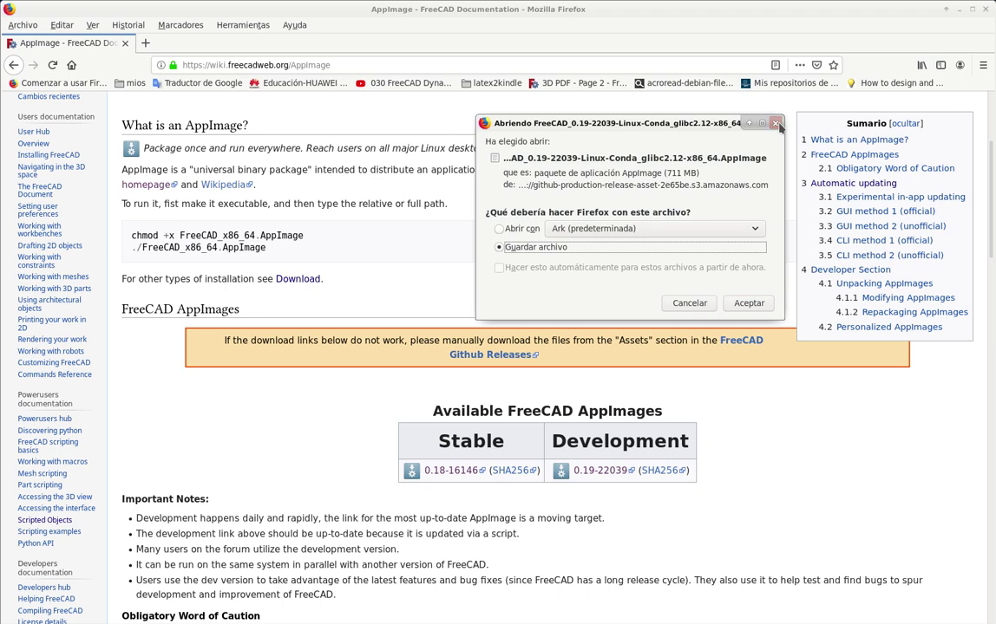
click(776, 124)
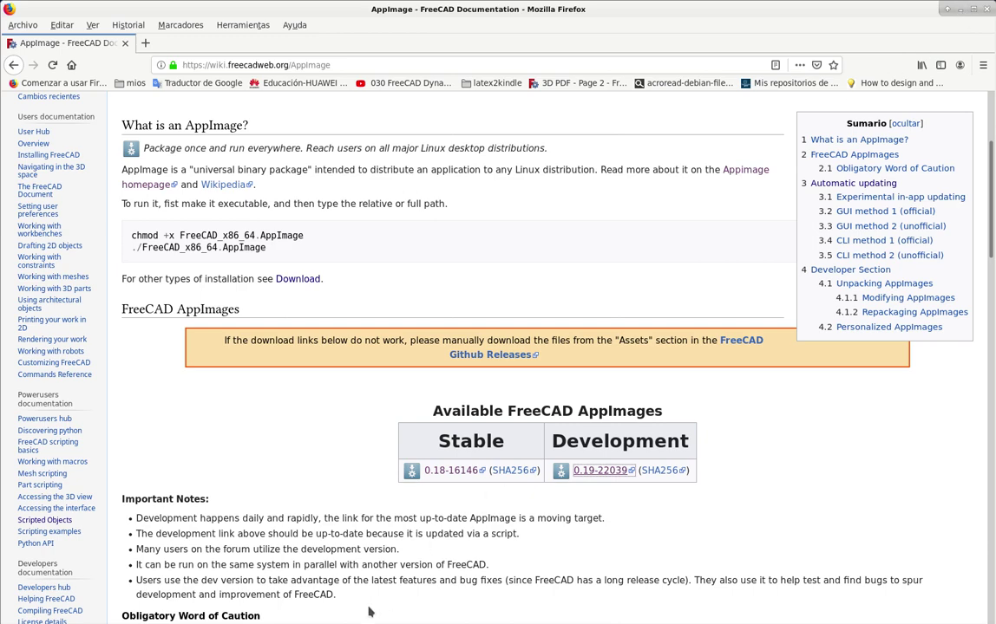
key(alt+Tab)
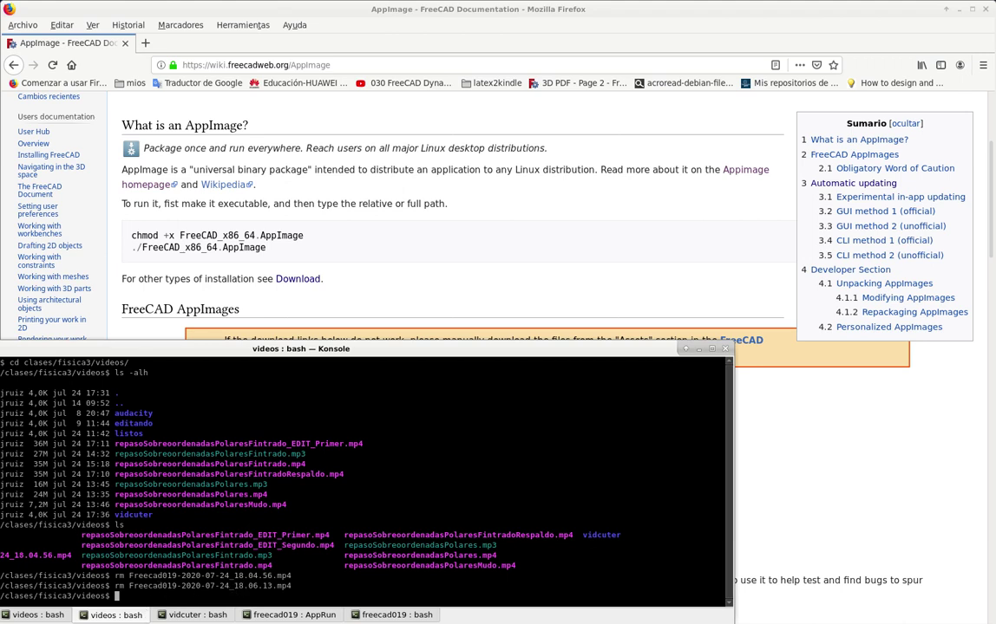
Run the FreeCAD 0.19-22039 AppImage from the freecad019 Konsole tab, then minimize the terminal.
click(259, 617)
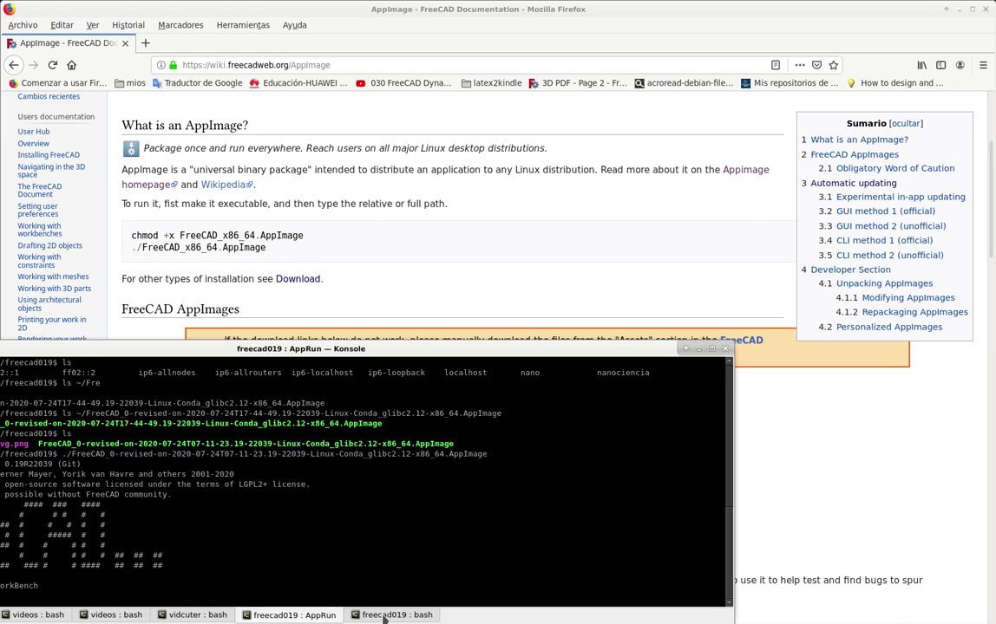
click(385, 616)
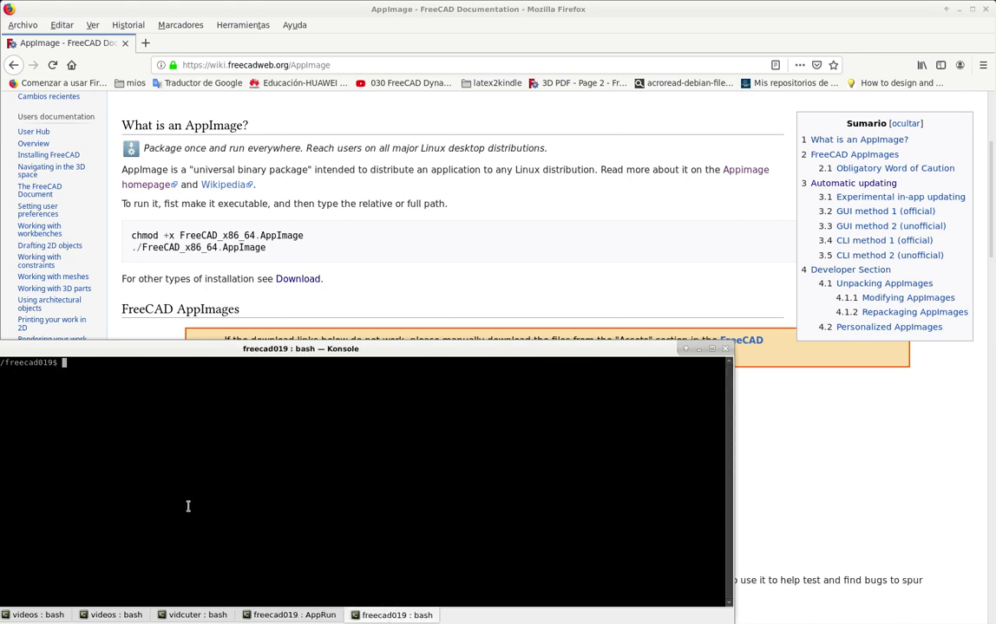
text(.)
text(/F)
key(Tab)
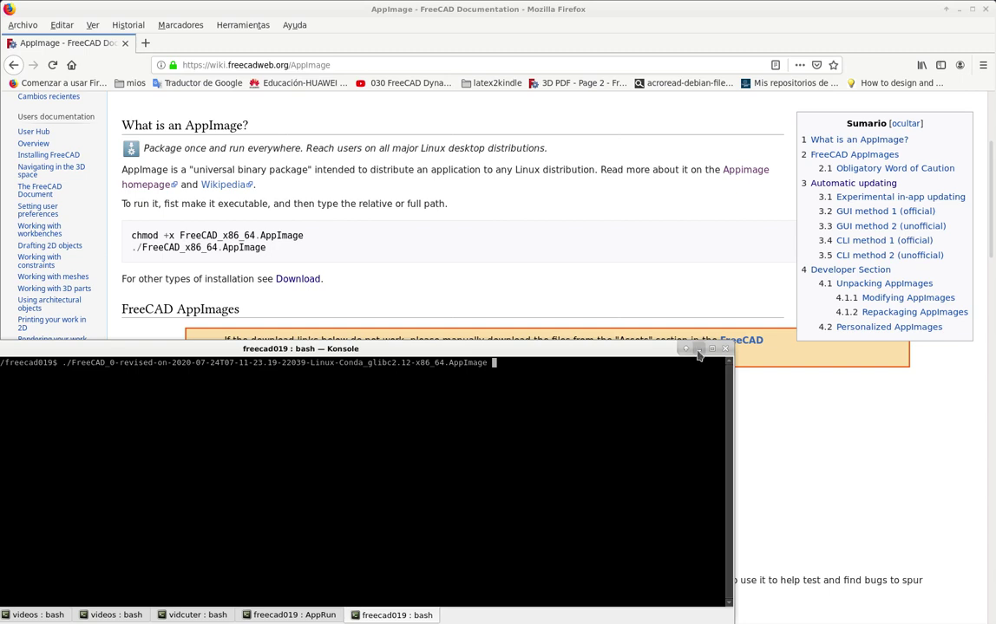
click(698, 351)
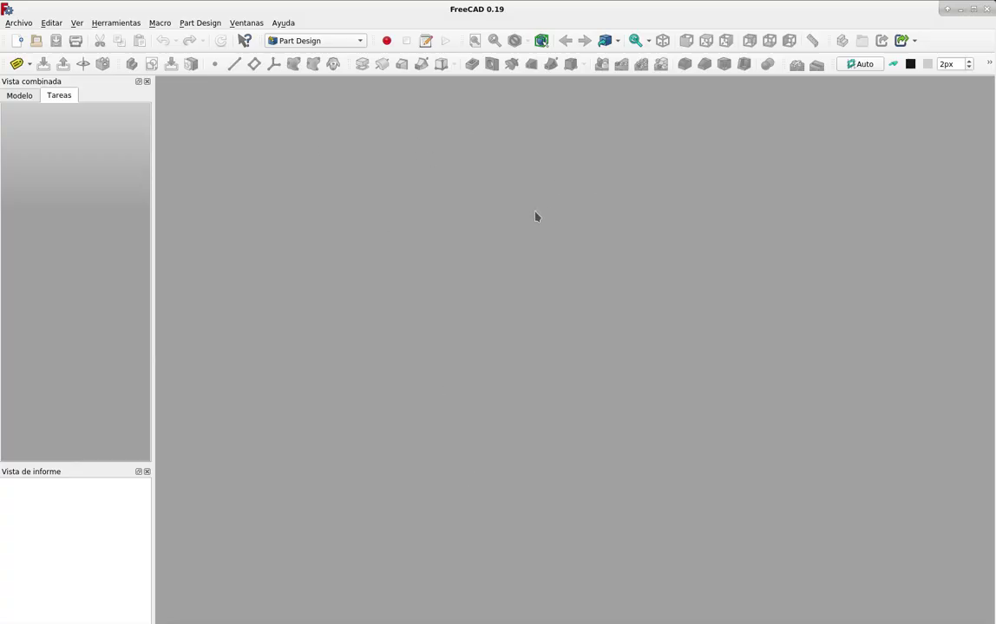
Open Preferencias from the Editar menu and select the AppImage page.
click(44, 26)
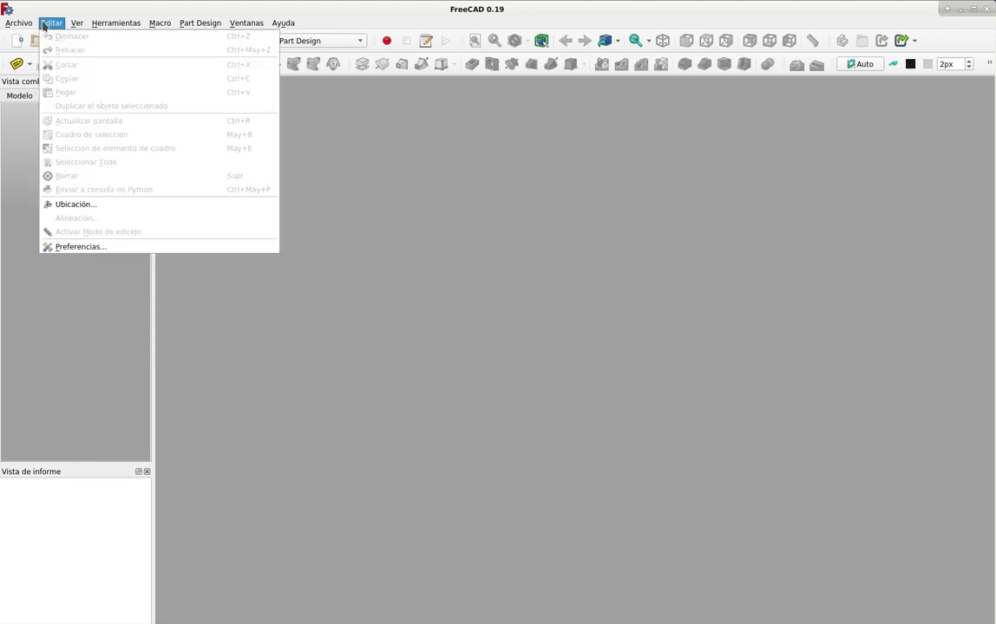
click(108, 247)
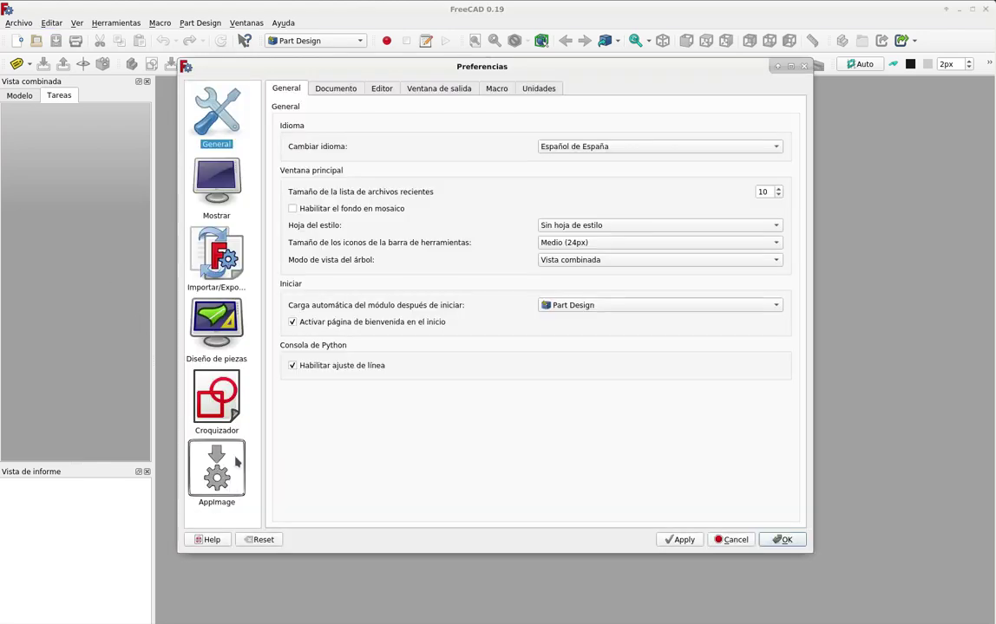
click(216, 482)
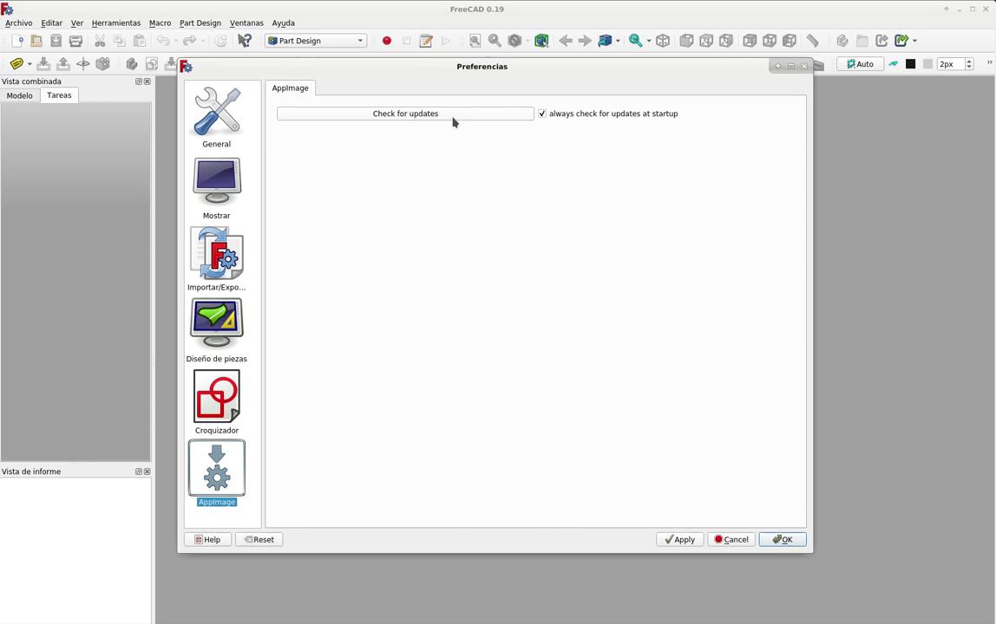
Check for updates, which finds the 0.19-22039 AppImage available.
click(453, 114)
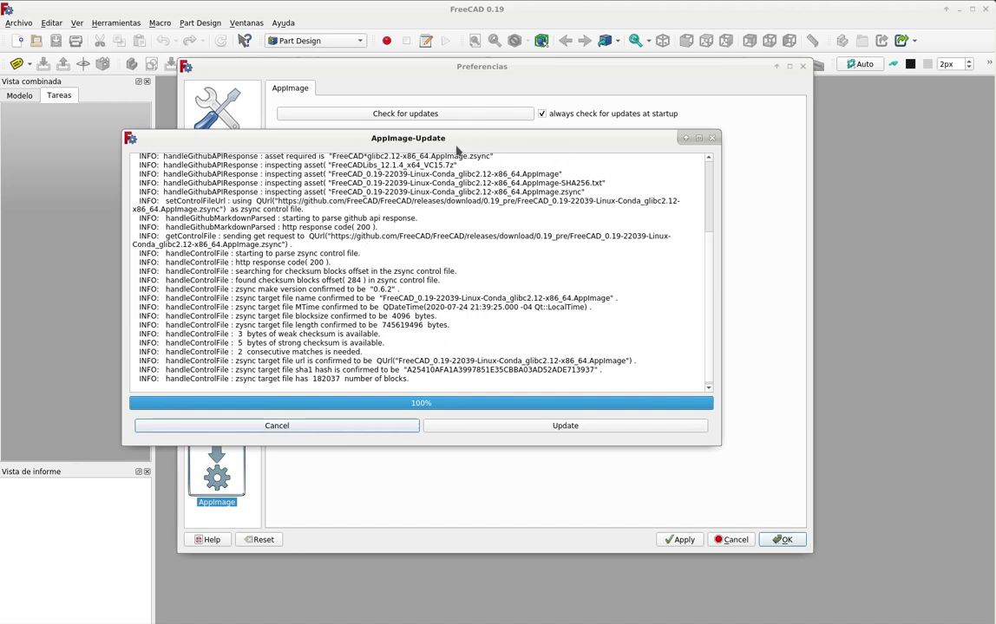
Download the update, let its sha1 hash verify, then restart FreeCAD.
click(562, 429)
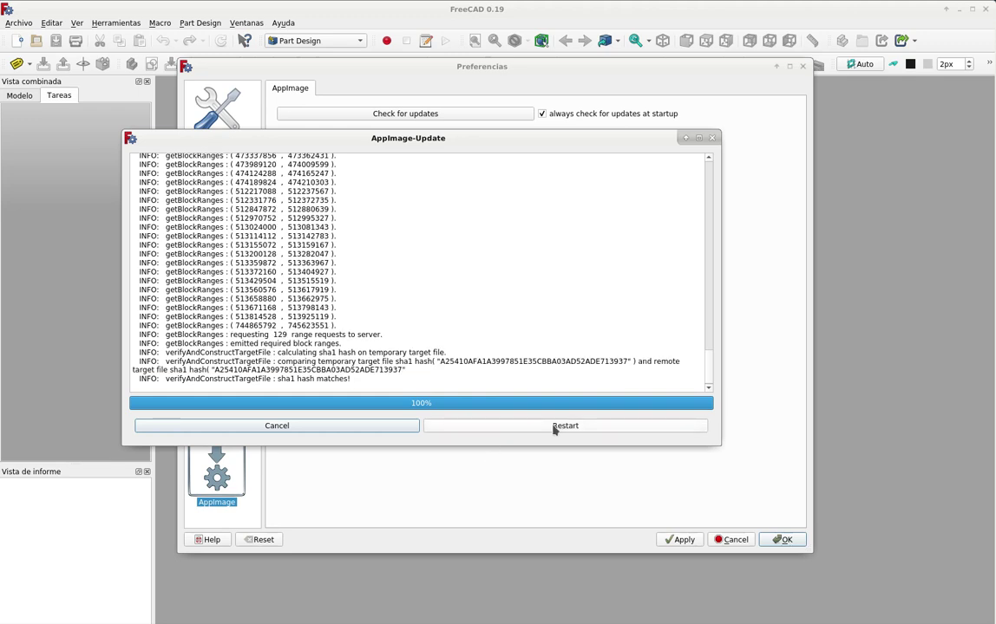
click(609, 426)
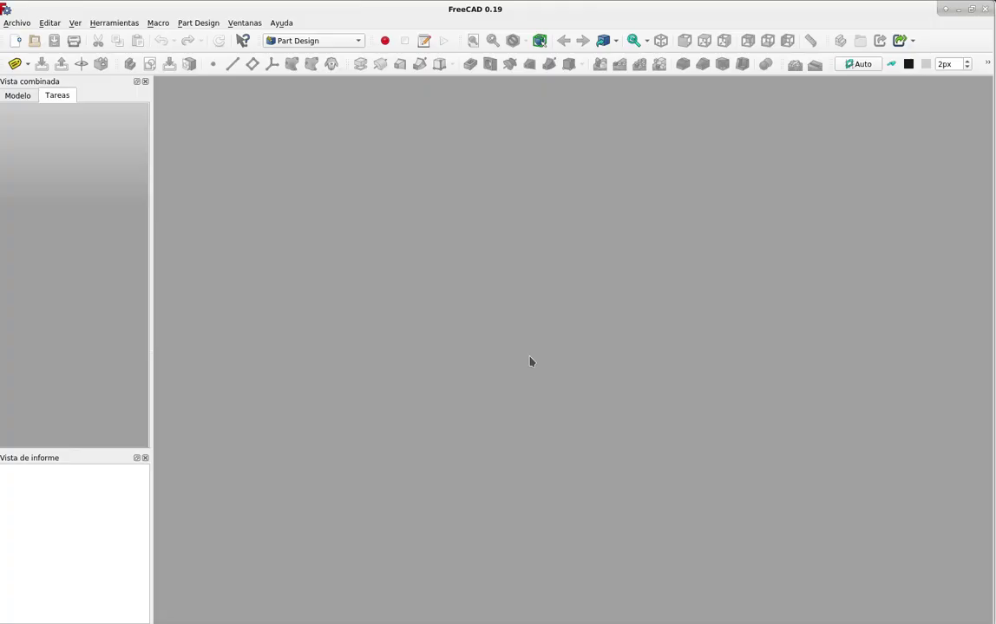
Once FreeCAD relaunches with an empty workspace, open the Ayuda menu.
click(279, 26)
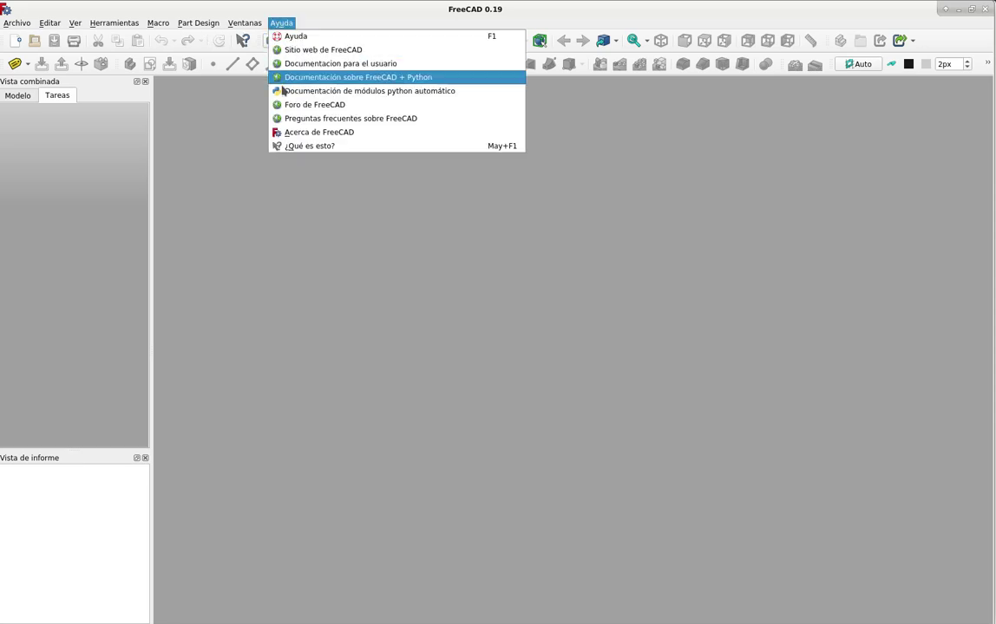
Show Acerca de FreeCAD, confirming version 0.19 revision 22039 dated 2020/07/19.
click(310, 134)
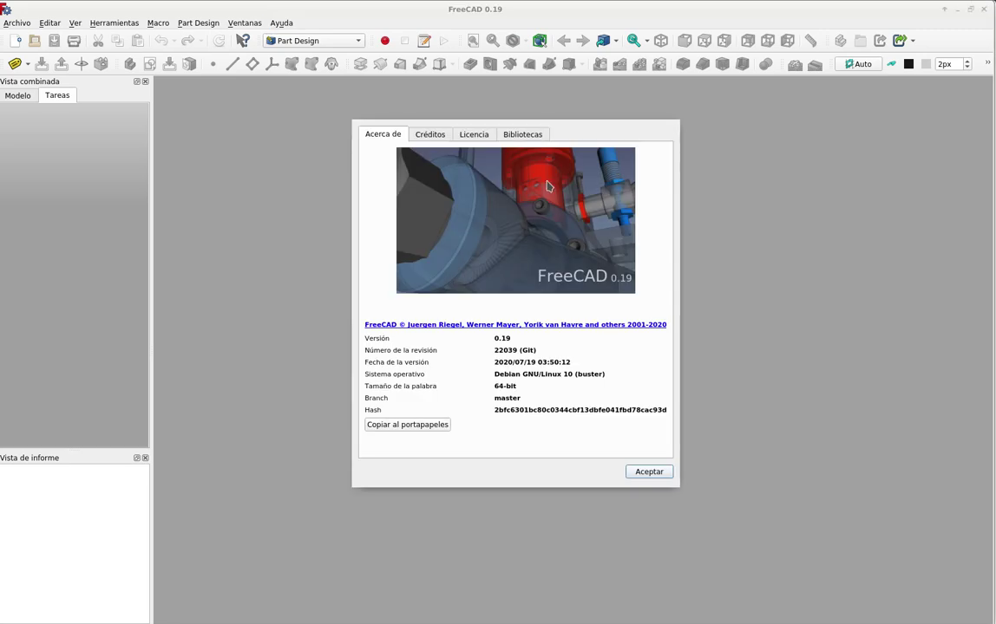